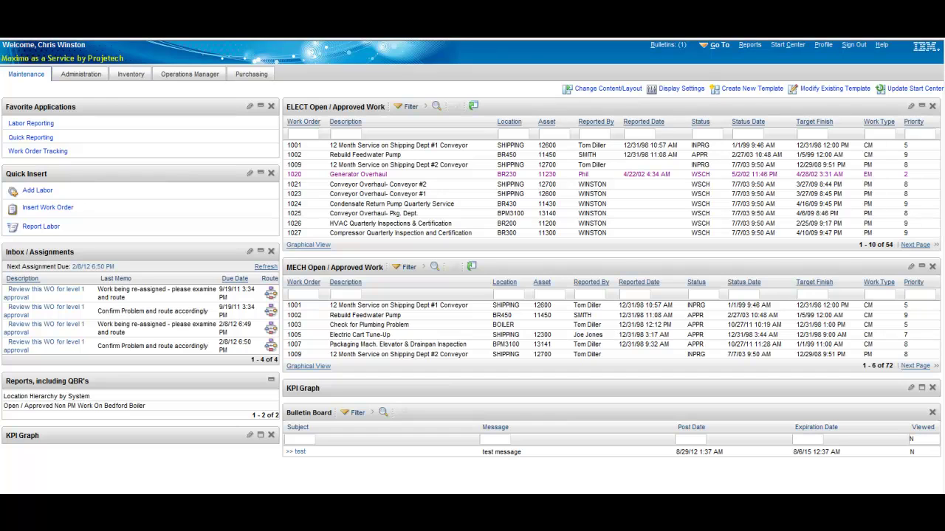
- Create a new Start Center template described as Test, keeping the Narrow-Wide layout
left_click(749, 88)
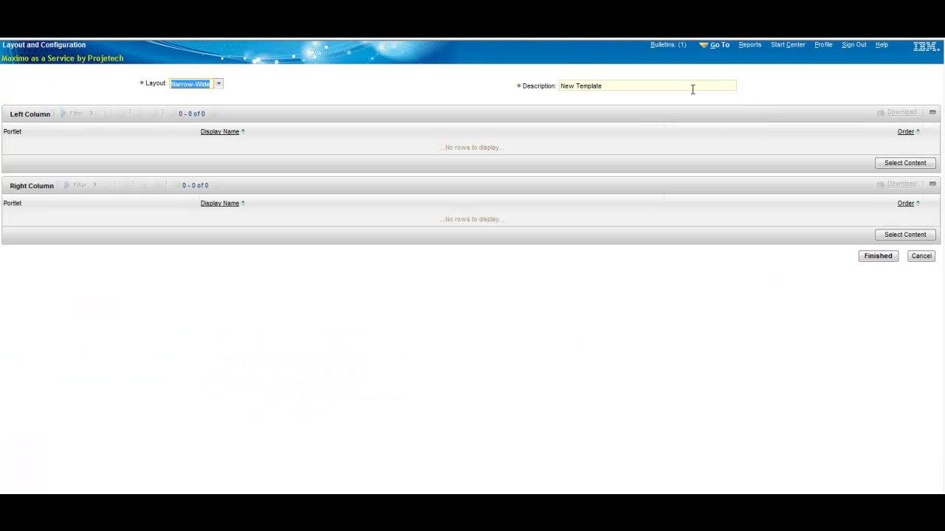
left_click(691, 89)
type("Test")
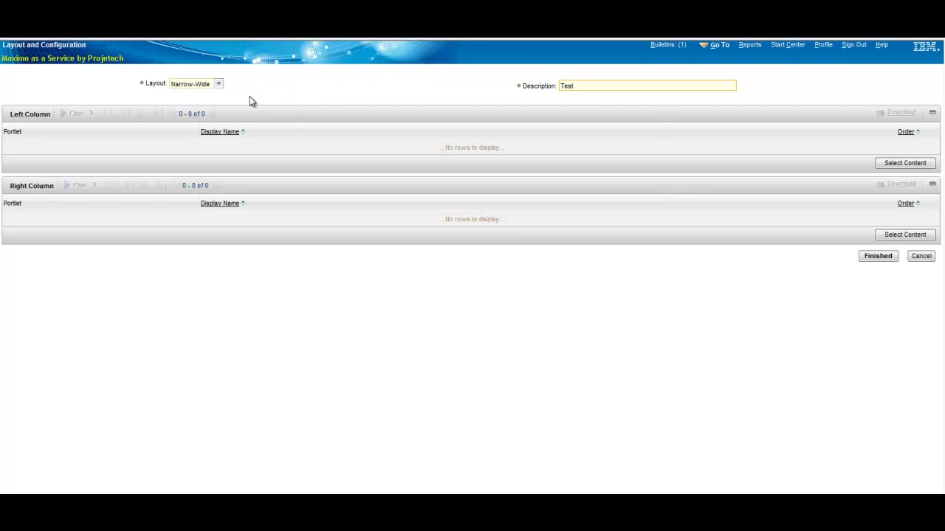
left_click(219, 84)
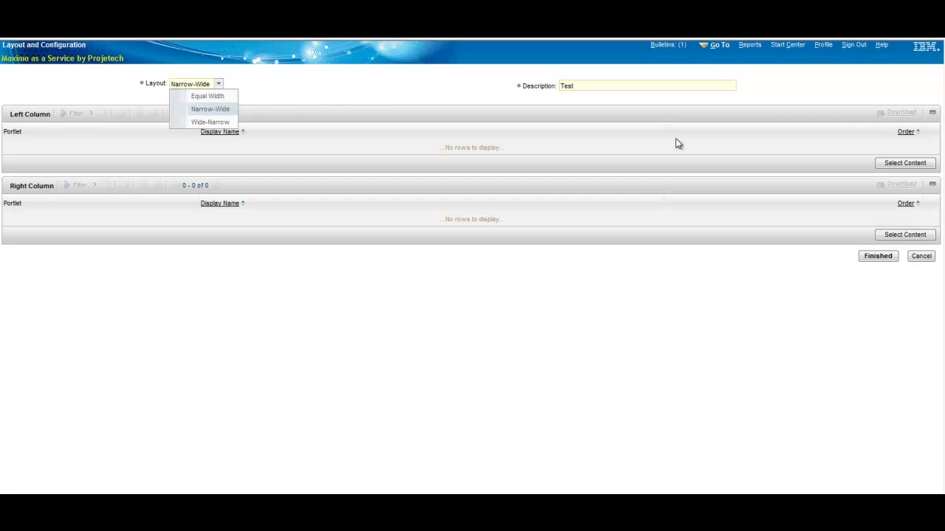
- Add the Quick Insert and Favorite Applications portlets to the template's left column
left_click(902, 163)
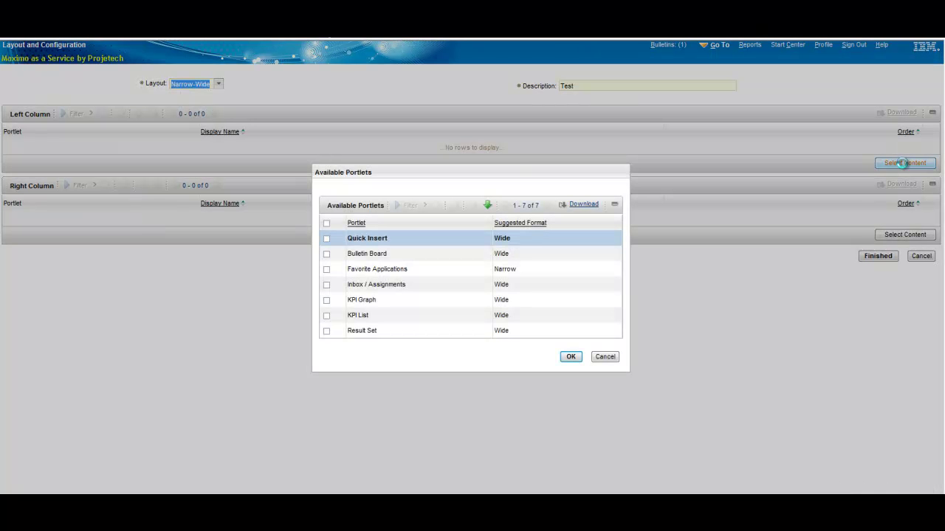
left_click(327, 238)
left_click(327, 270)
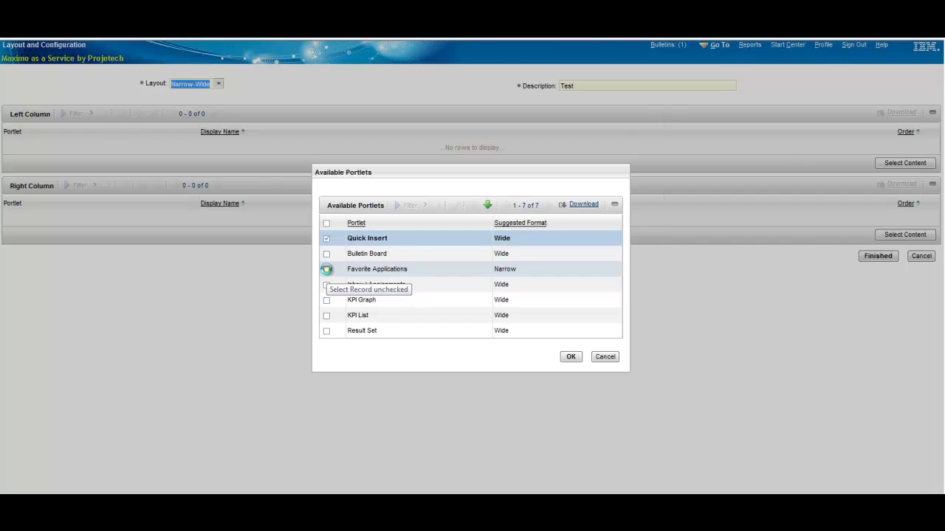
left_click(570, 357)
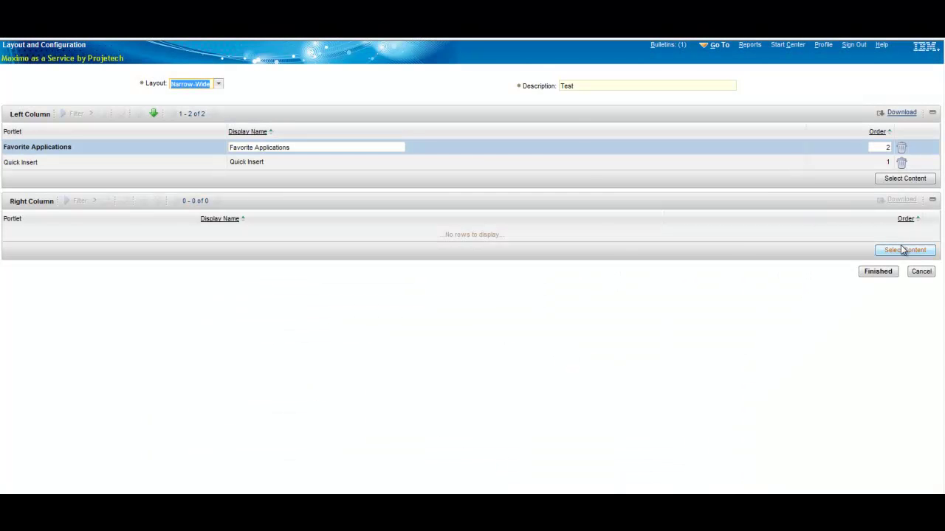
- Add the Inbox / Assignments portlet to the template's right column and finish the layout configuration
left_click(902, 252)
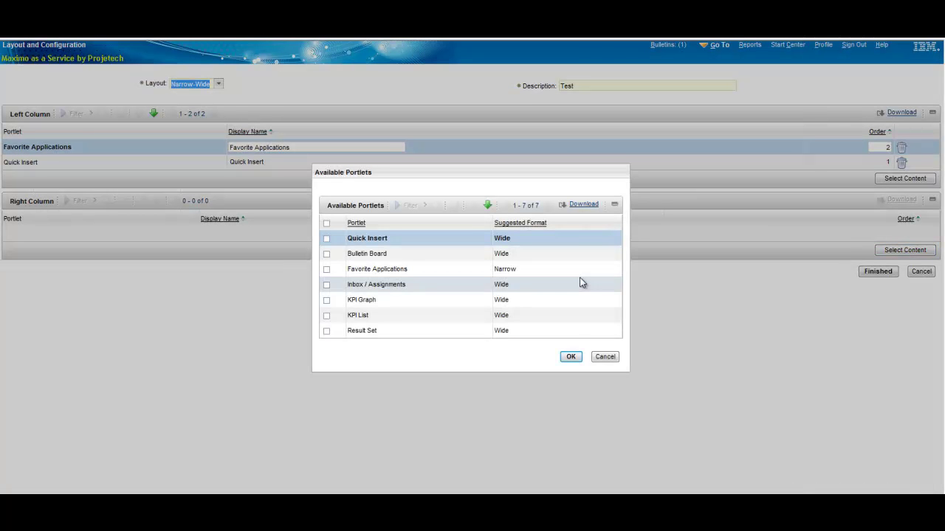
left_click(327, 286)
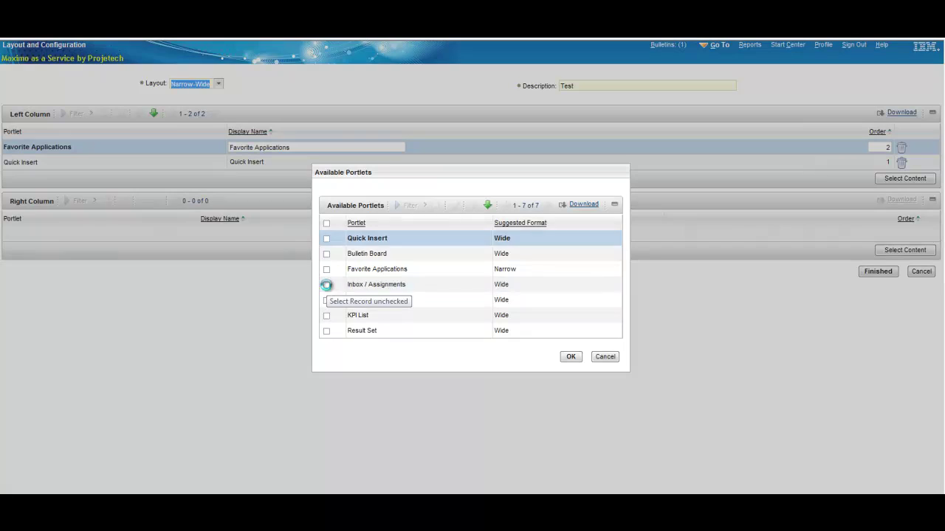
left_click(570, 359)
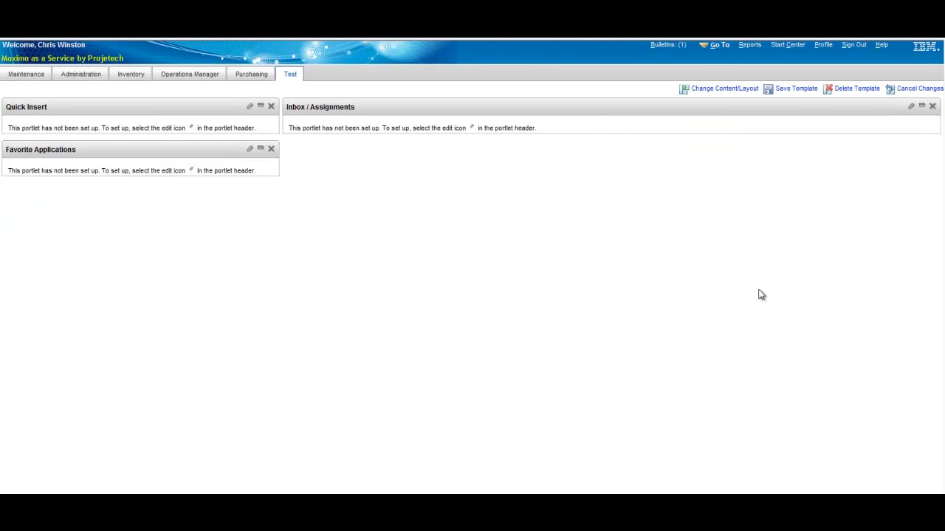
- Set up the Quick Insert portlet with the New Work Order and New Work Order (via Quick Reporting) actions, filtering by "work"
left_click(251, 108)
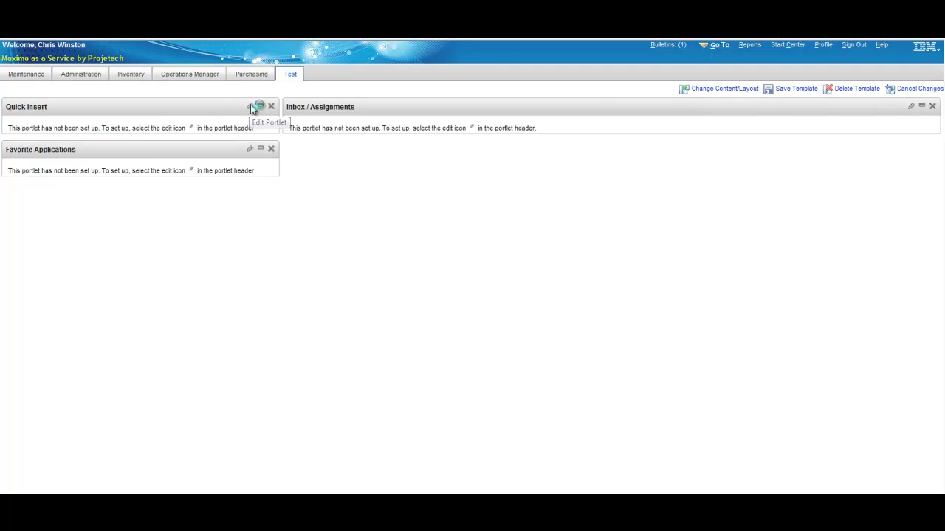
left_click(899, 169)
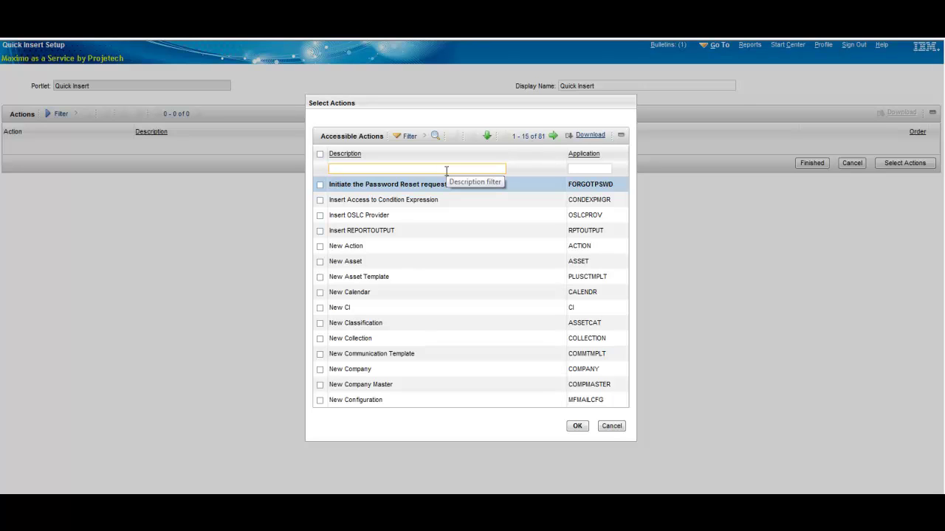
type("work")
left_click(435, 136)
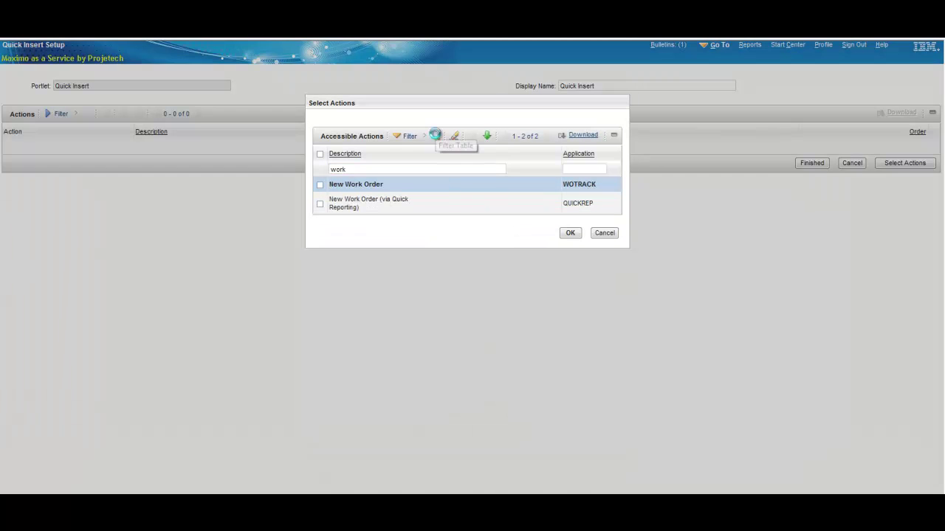
left_click(320, 185)
left_click(320, 203)
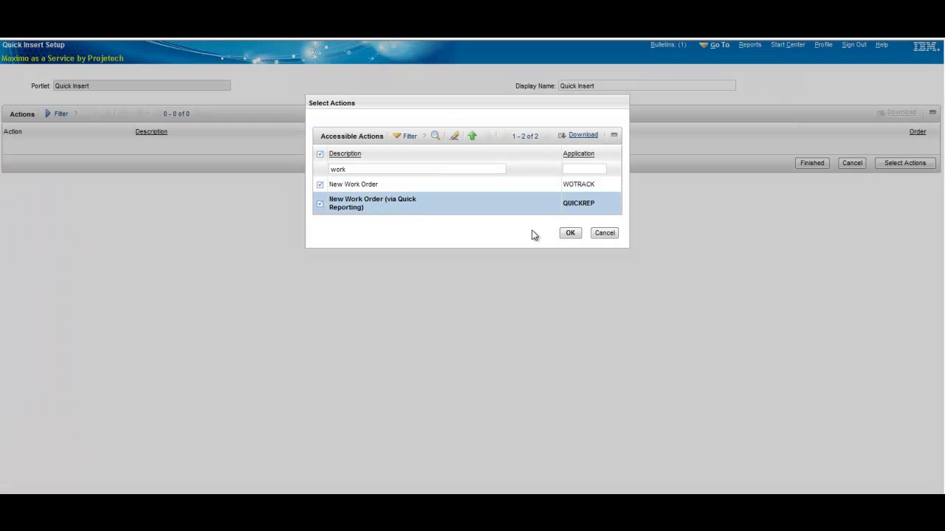
left_click(569, 233)
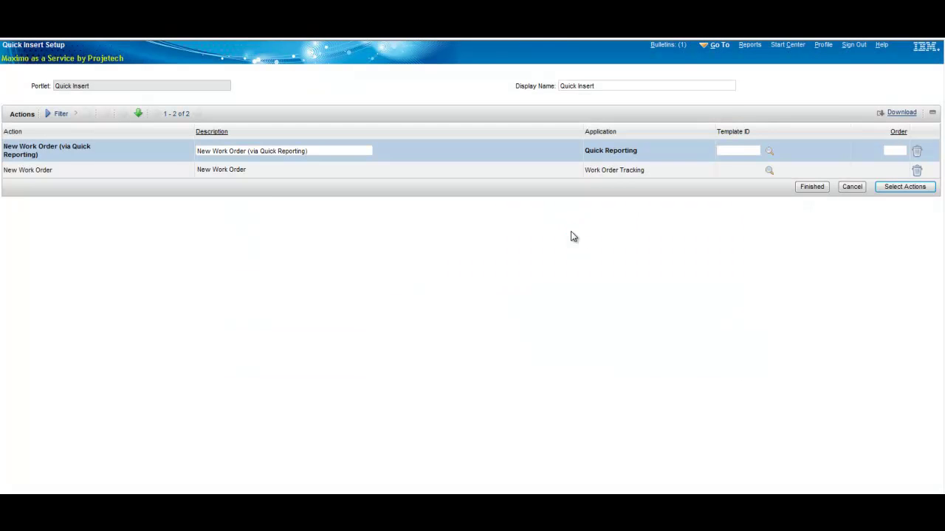
left_click(811, 187)
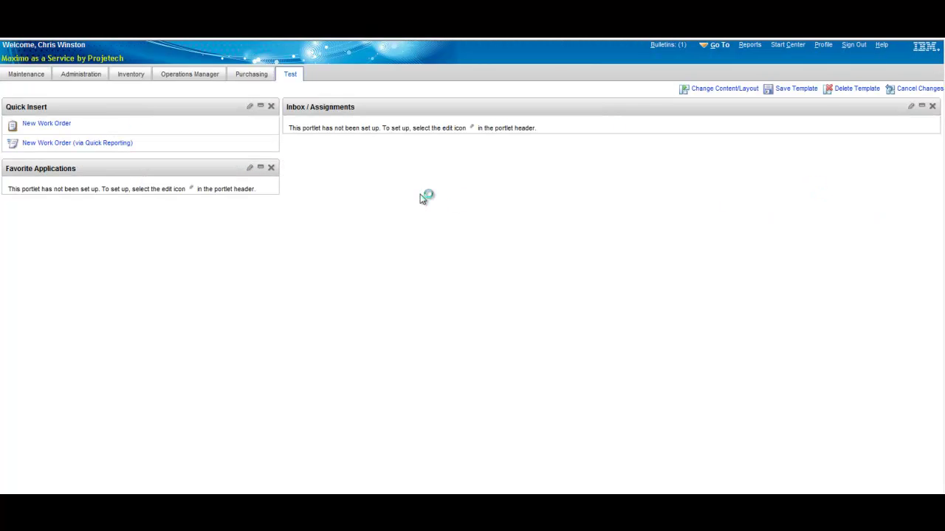
- Add Quick Reporting and Work Order Tracking to the Favorite Applications portlet, filtering the available applications by "work,quick"
left_click(250, 168)
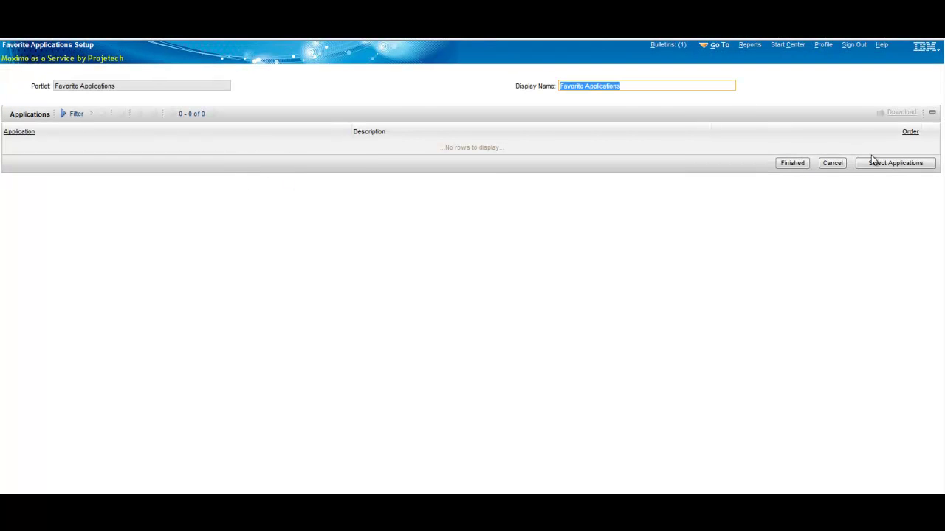
left_click(888, 167)
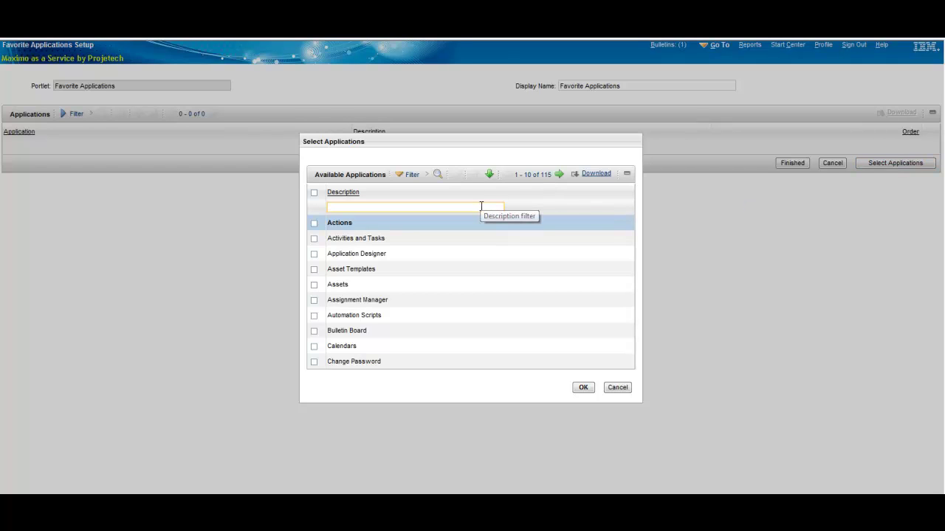
type("work,quick")
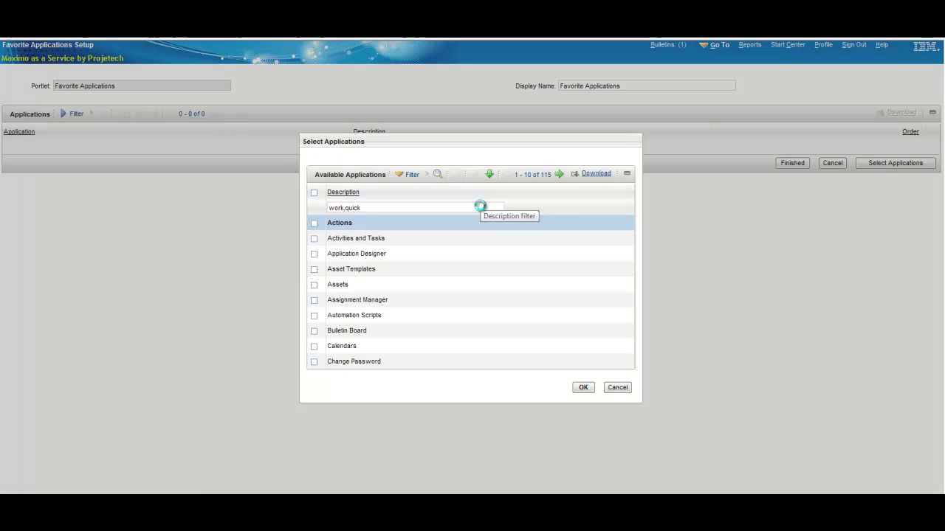
key("Return")
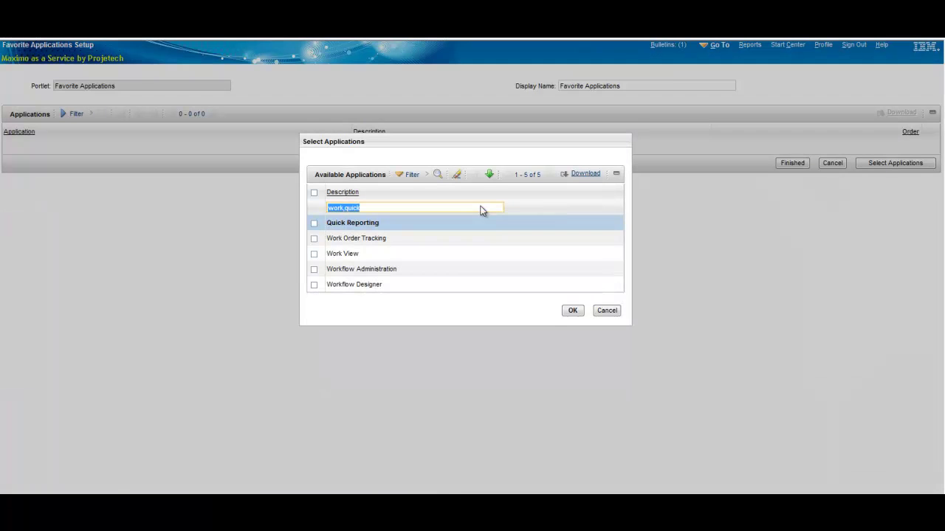
left_click(314, 223)
left_click(315, 239)
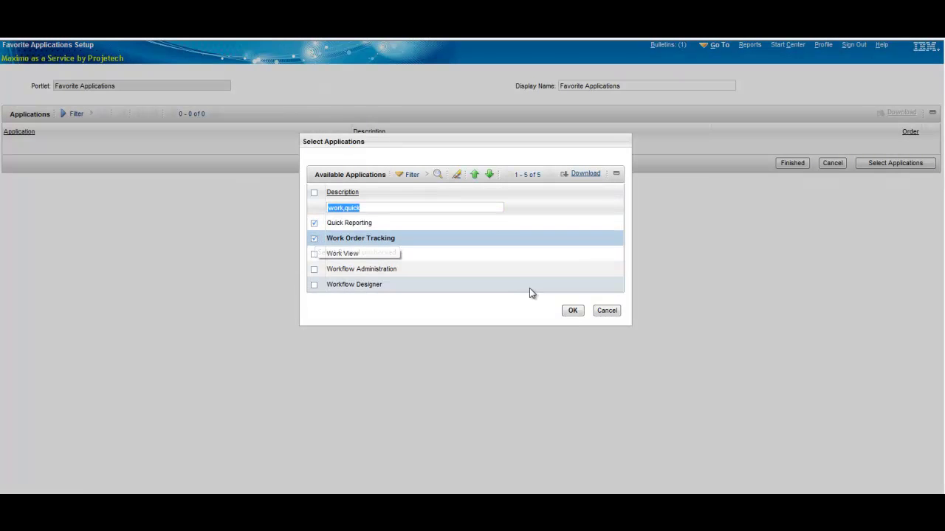
left_click(572, 310)
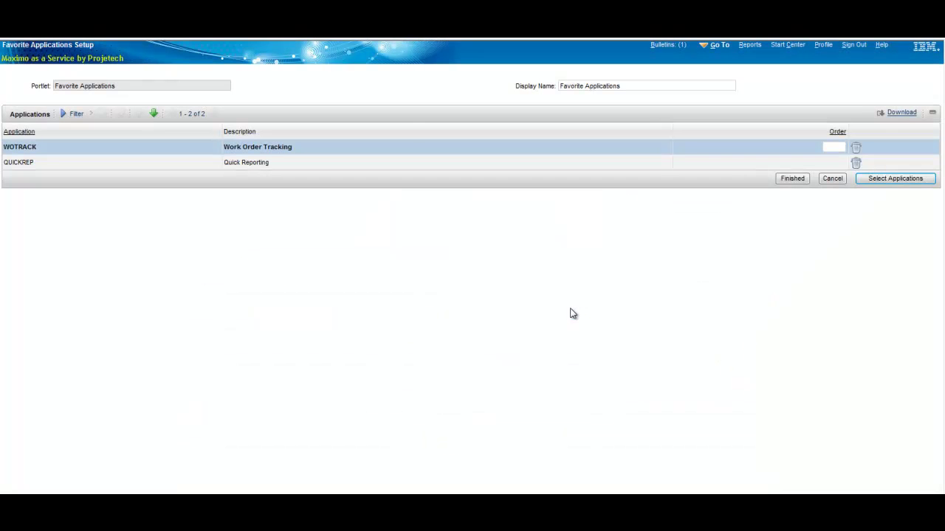
- Set the favorites' order to 1 for Quick Reporting and 2 for Work Order Tracking, and finish the portlet setup
left_click(837, 162)
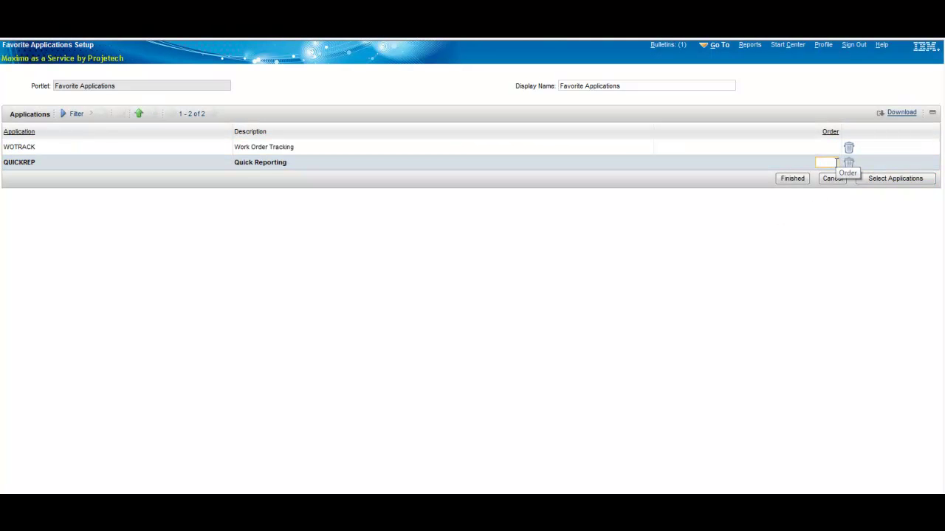
type("1")
left_click(833, 147)
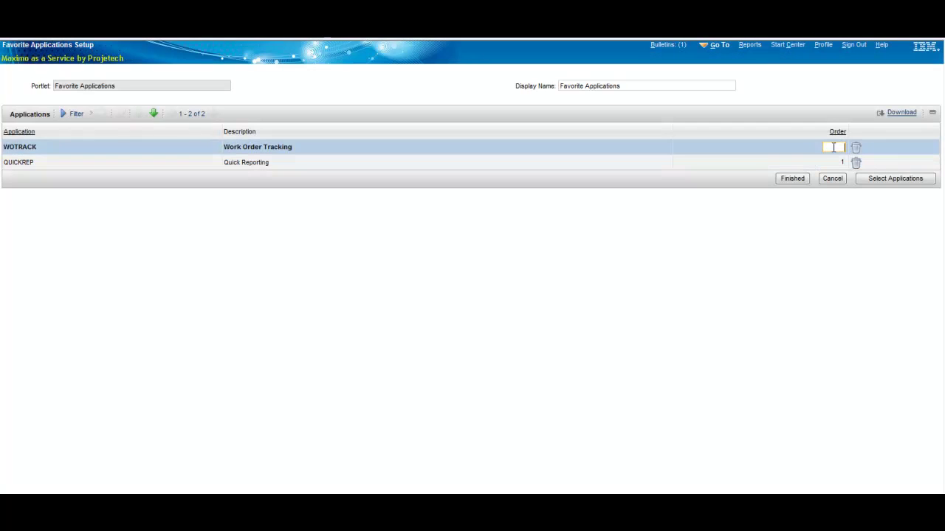
type("2")
left_click(790, 179)
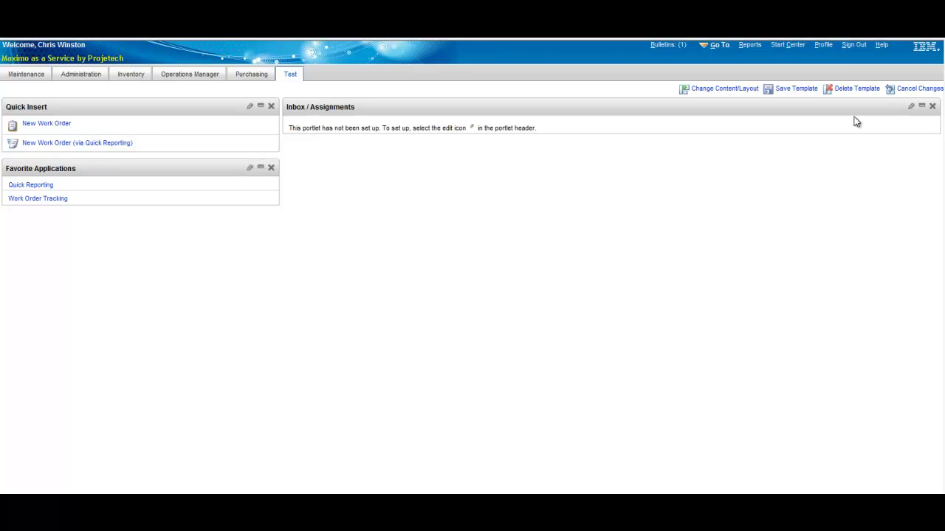
- Set up the Inbox / Assignments portlet to display the Application, Last Memo and Due Date columns
left_click(911, 107)
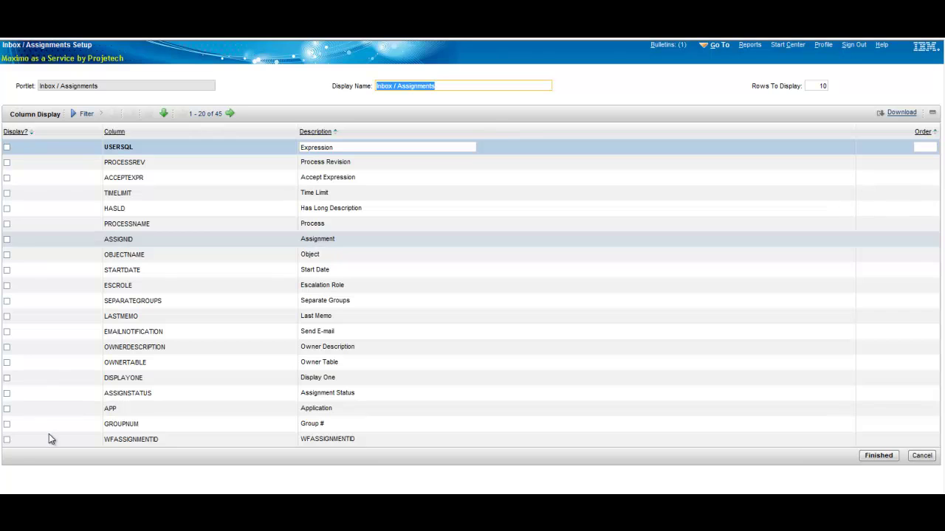
left_click(6, 411)
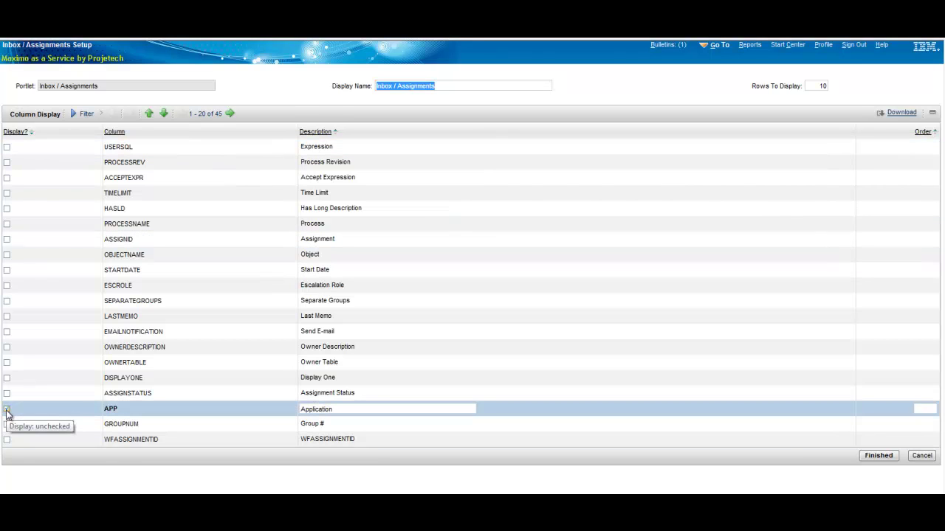
left_click(6, 410)
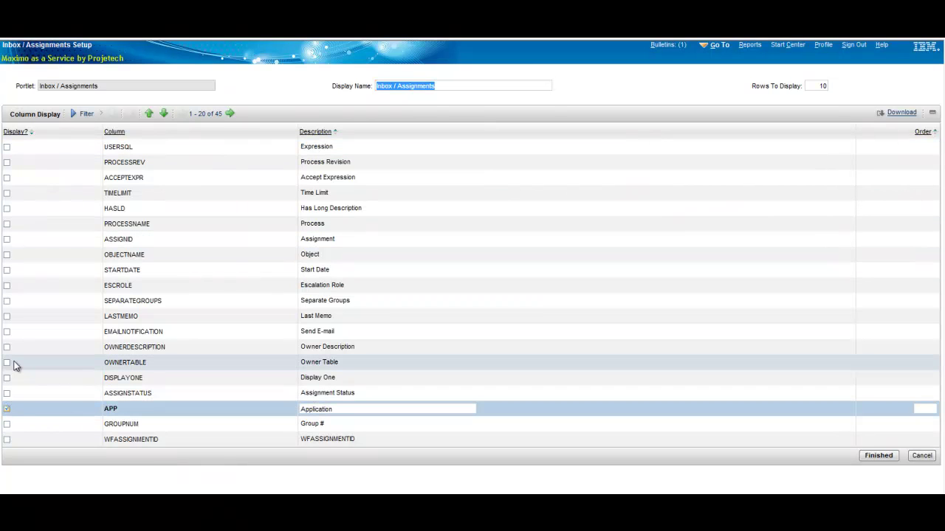
left_click(7, 318)
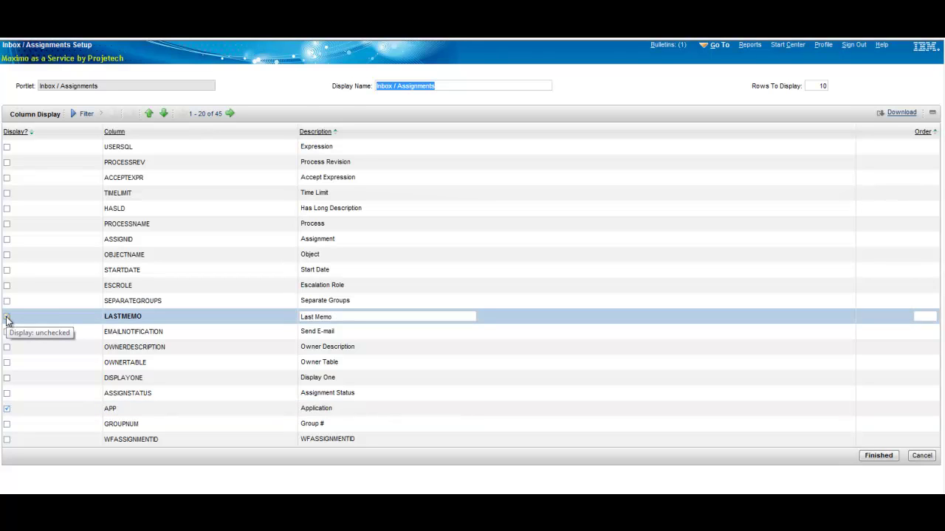
left_click(8, 319)
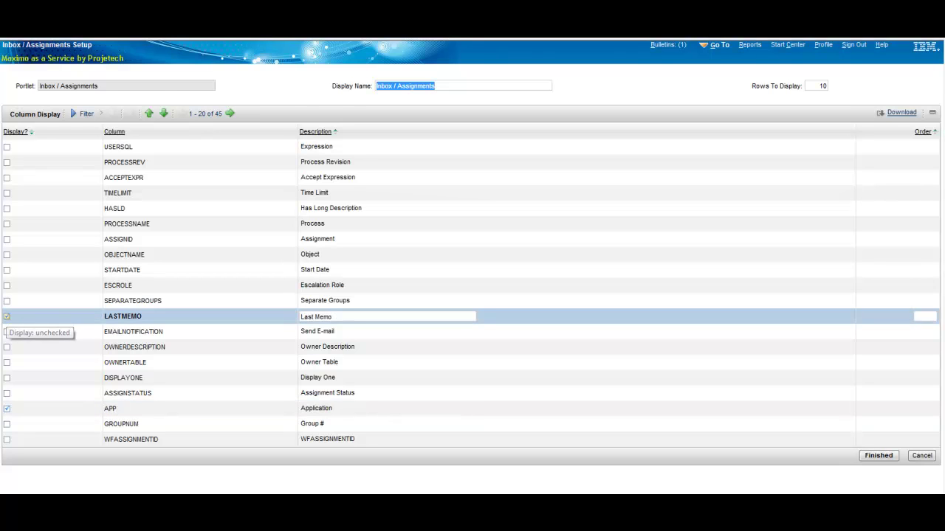
left_click(229, 114)
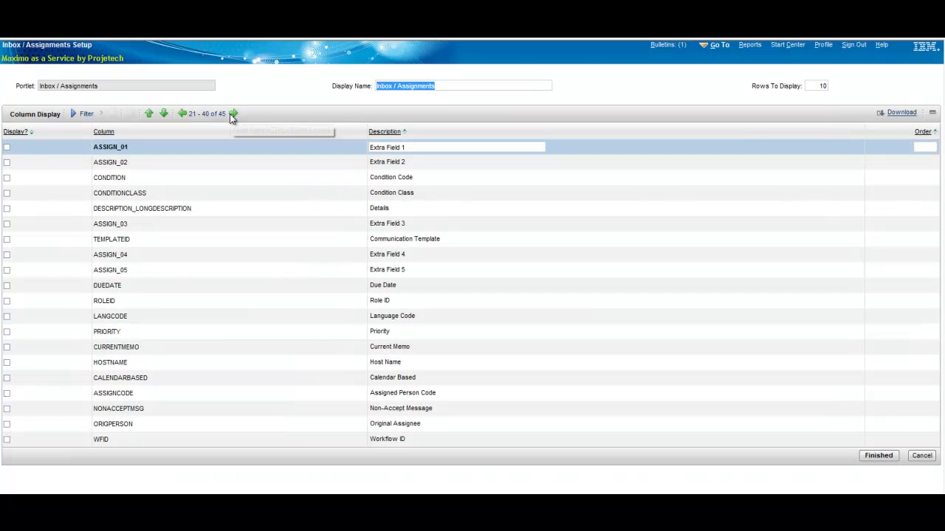
left_click(7, 287)
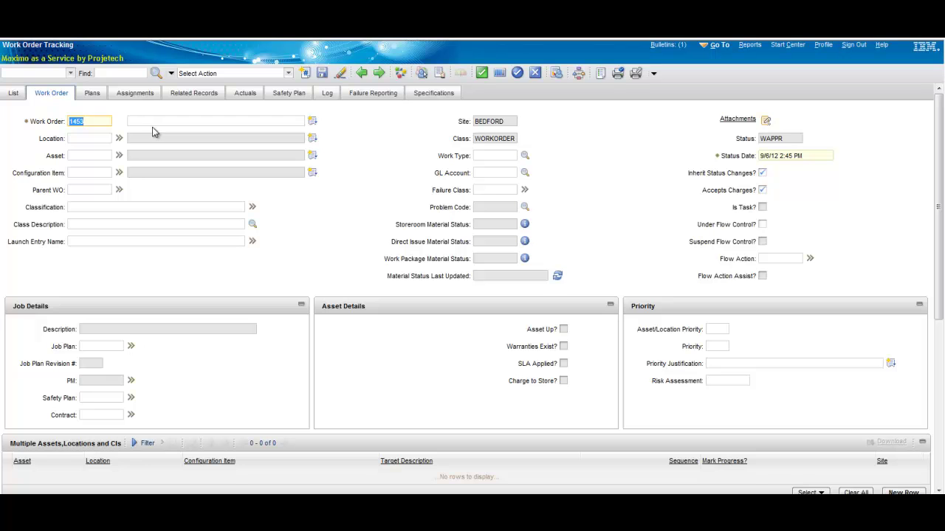
- Return to the Start Center, check that the Work Order Tracking favorite opens its application, and go back to the Start Center
left_click(790, 45)
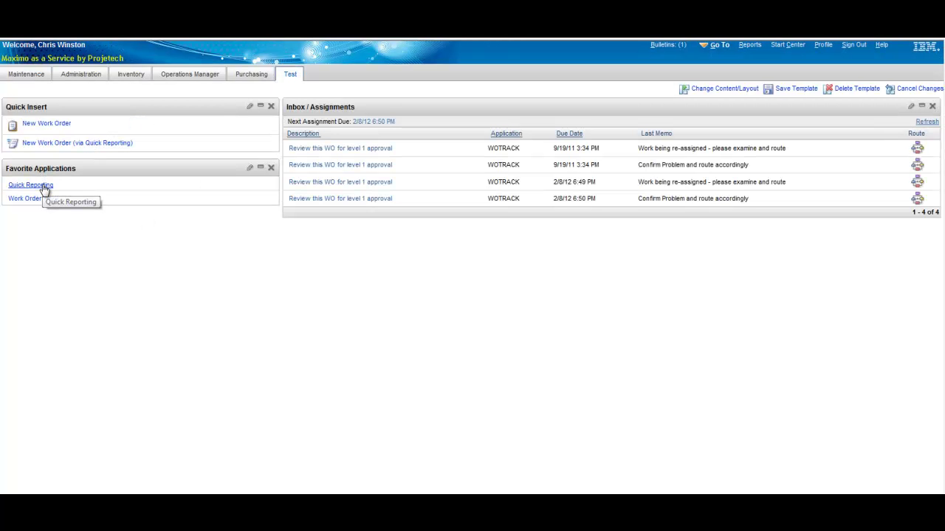
left_click(42, 200)
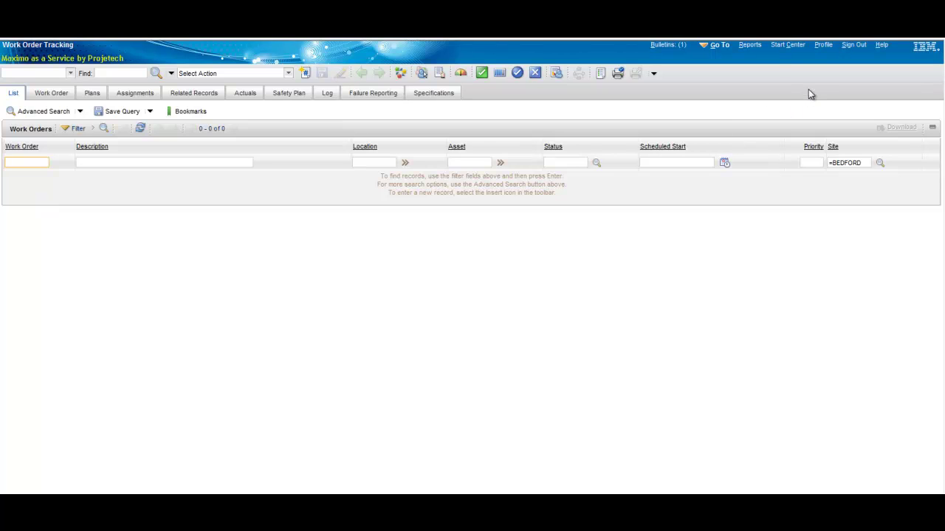
left_click(789, 45)
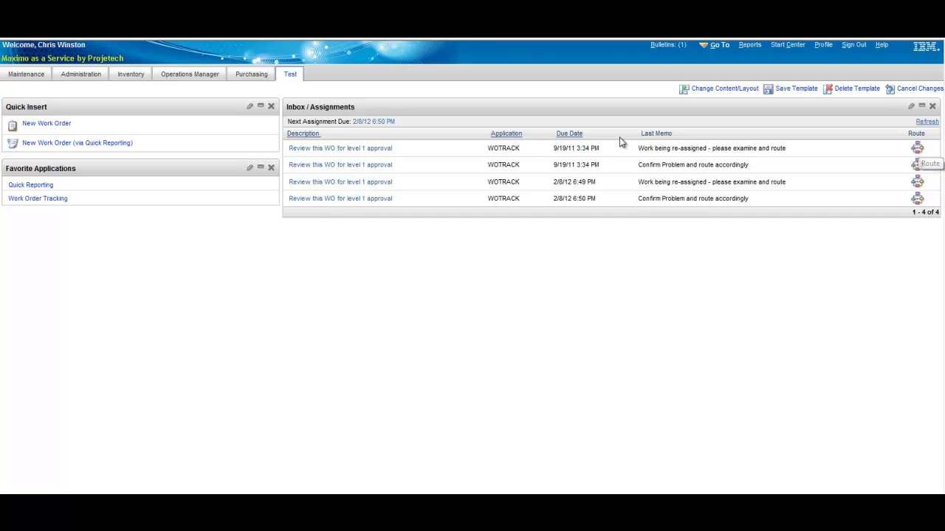
- Open the work order of the first inbox assignment, dismiss the workflow help, and start routing its workflow
left_click(313, 149)
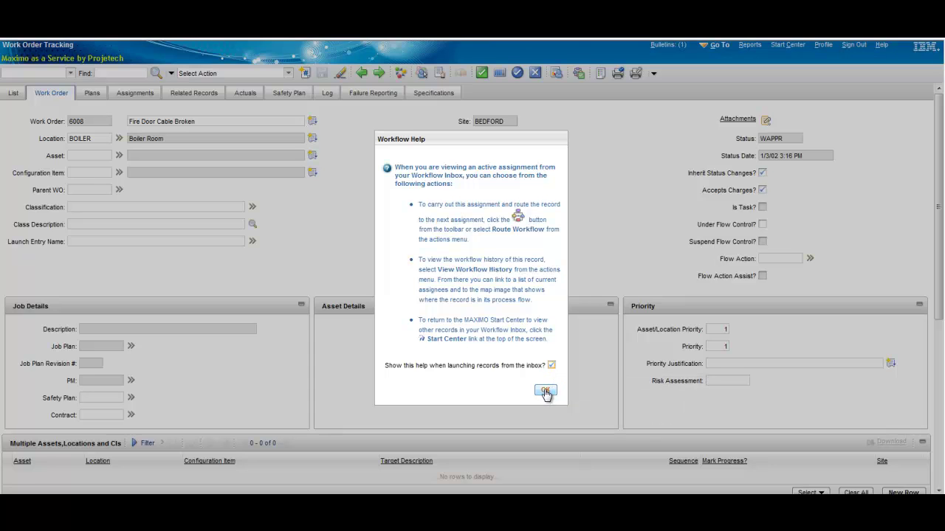
left_click(545, 391)
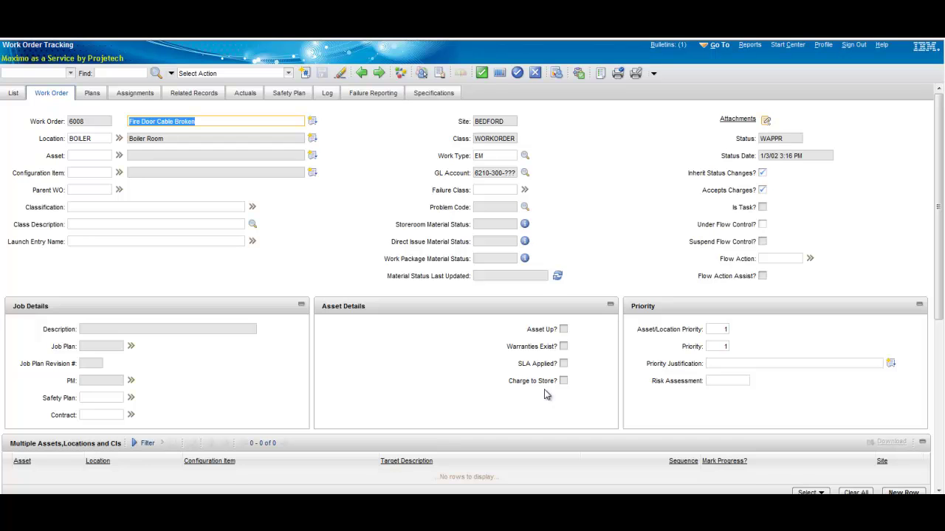
left_click(578, 73)
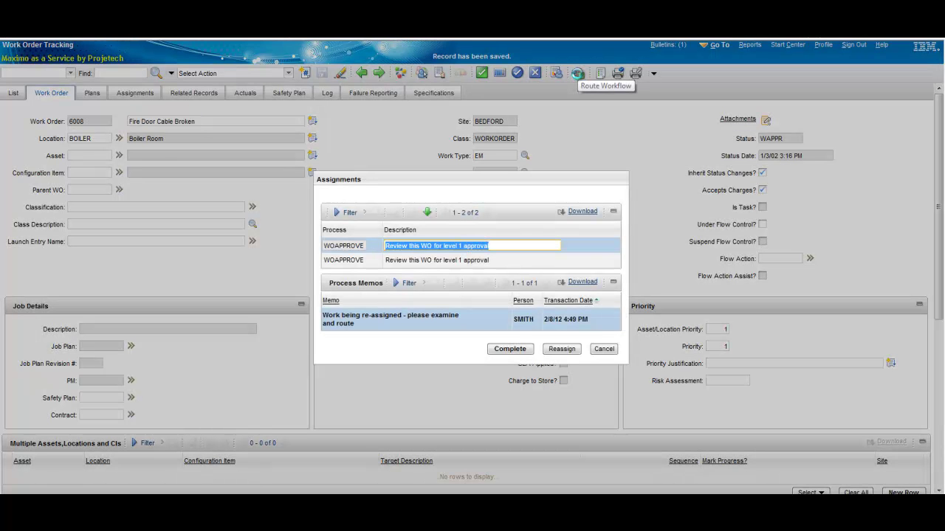